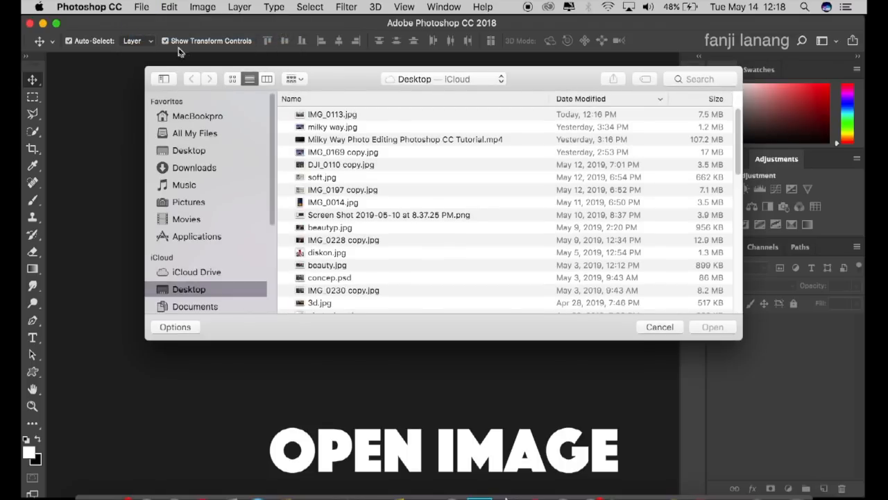
Step: Open IMG_0113.jpg from the Desktop and duplicate its Background layer
click(359, 116)
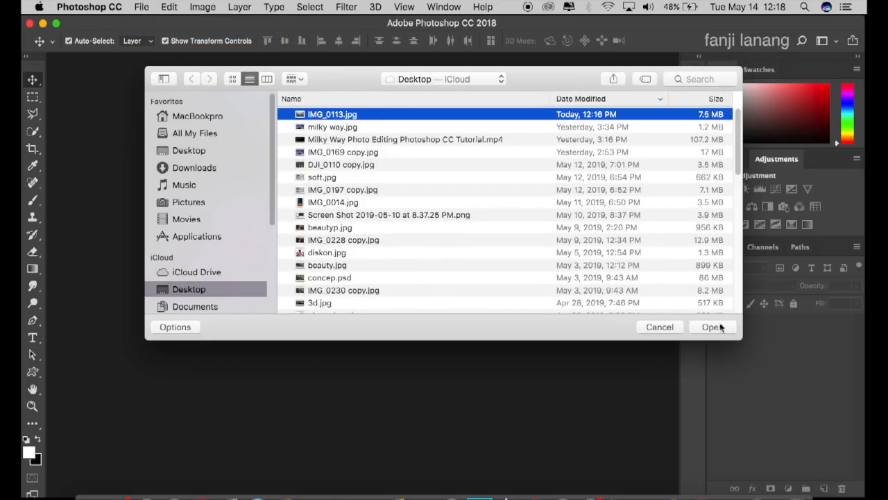
click(722, 327)
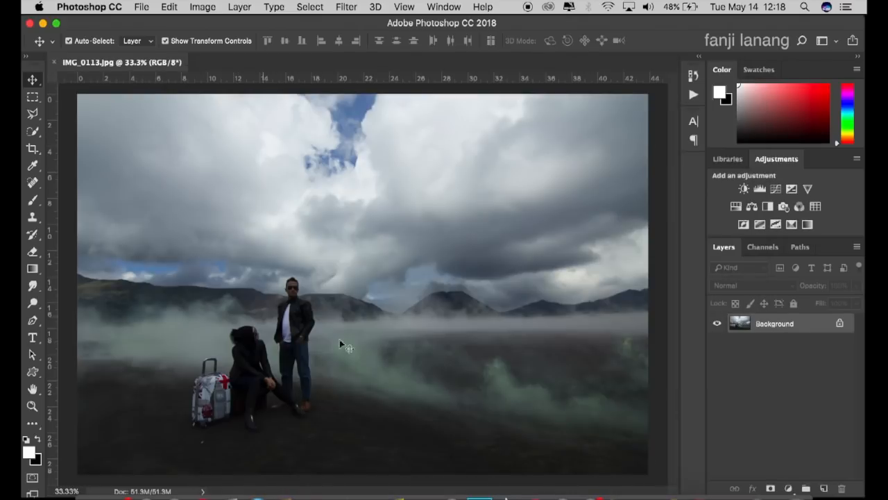
drag(759, 328, 825, 489)
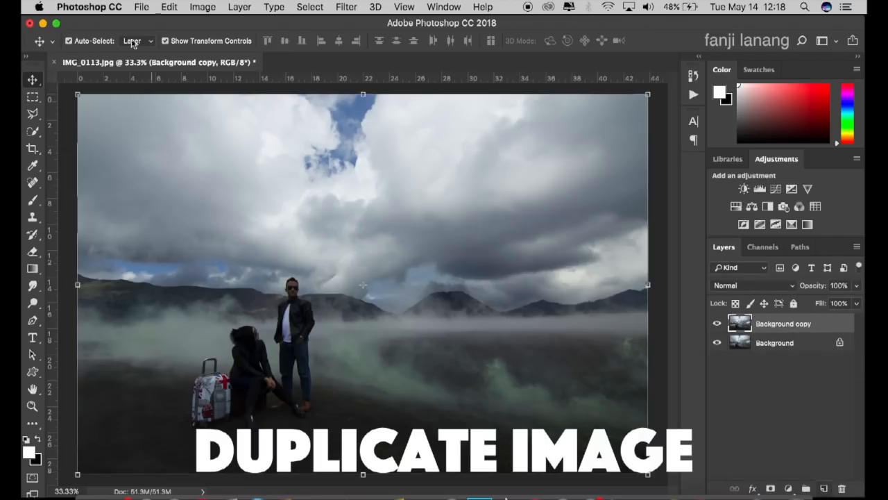
Step: Apply the Camera Raw filter to the copied layer, setting Exposure to +1.05 and Contrast to +40
click(346, 7)
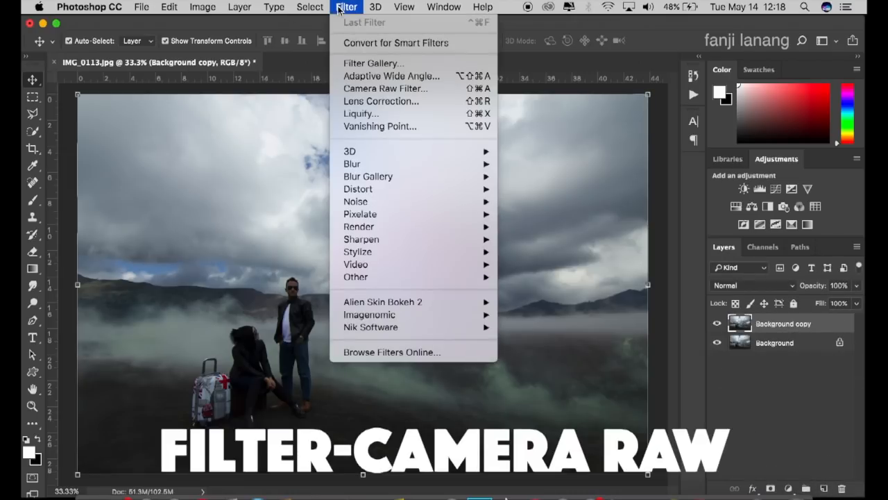
click(380, 89)
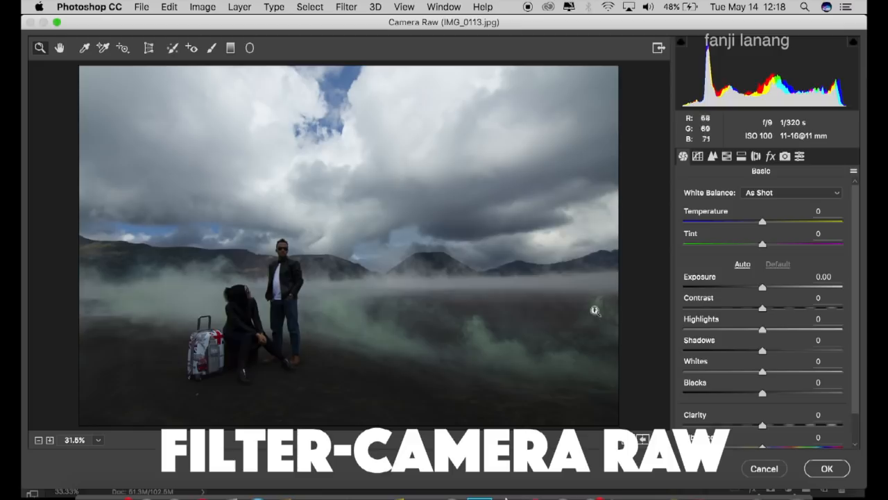
drag(764, 286, 794, 312)
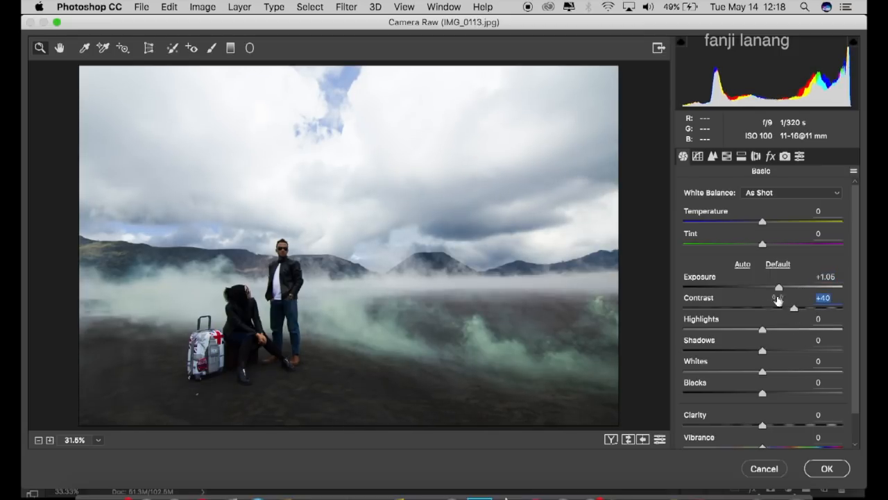
Step: Add an elliptical Radial Filter around the couple and suitcase with Exposure +0.75, Contrast +33, Highlights -37 and Whites -9
click(251, 48)
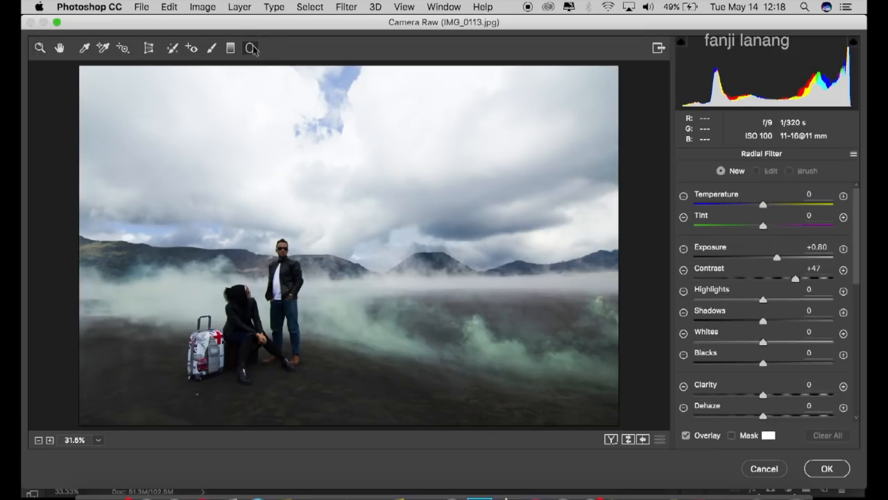
click(844, 249)
drag(247, 289, 368, 366)
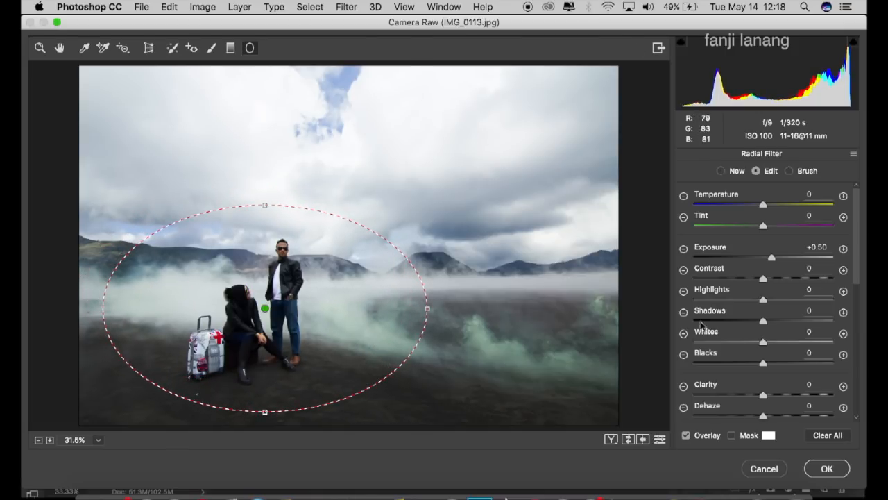
mouse_move(778, 279)
mouse_down()
mouse_move(789, 278)
mouse_move(778, 263)
mouse_up()
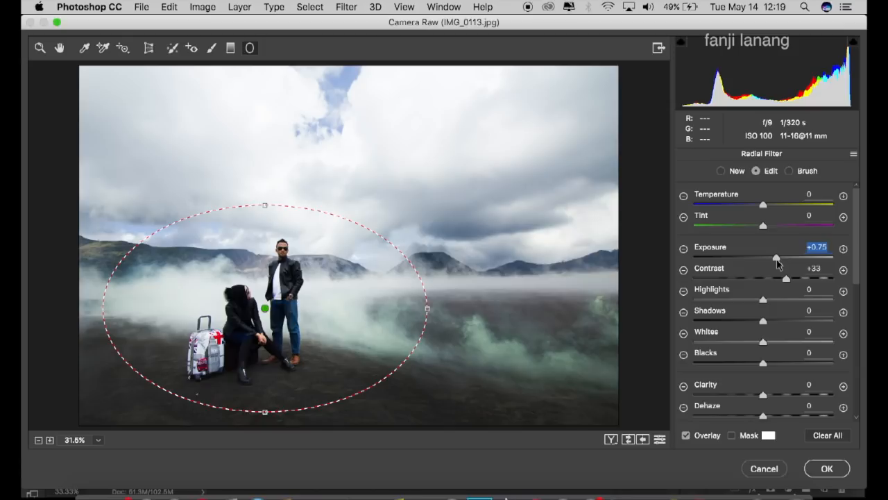
drag(763, 297, 737, 299)
drag(744, 344, 758, 347)
click(59, 48)
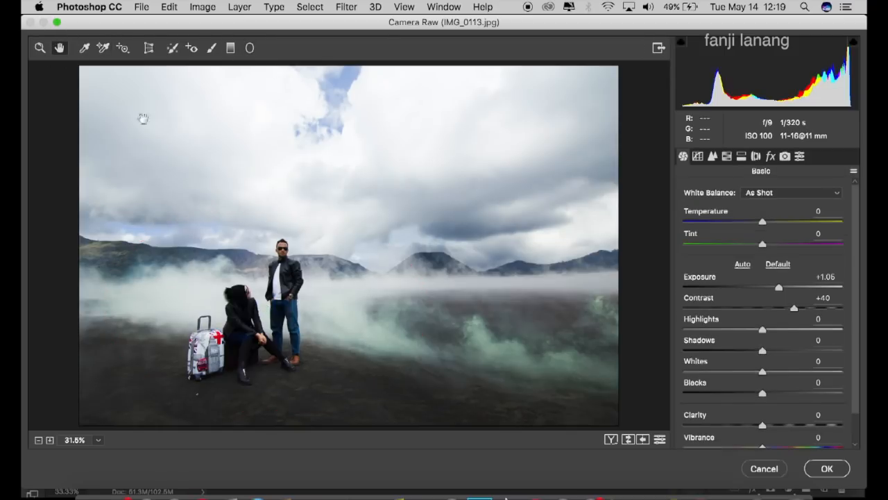
Step: Set the global Highlights and Whites to -100 and raise Exposure to +1.15
drag(763, 333, 595, 345)
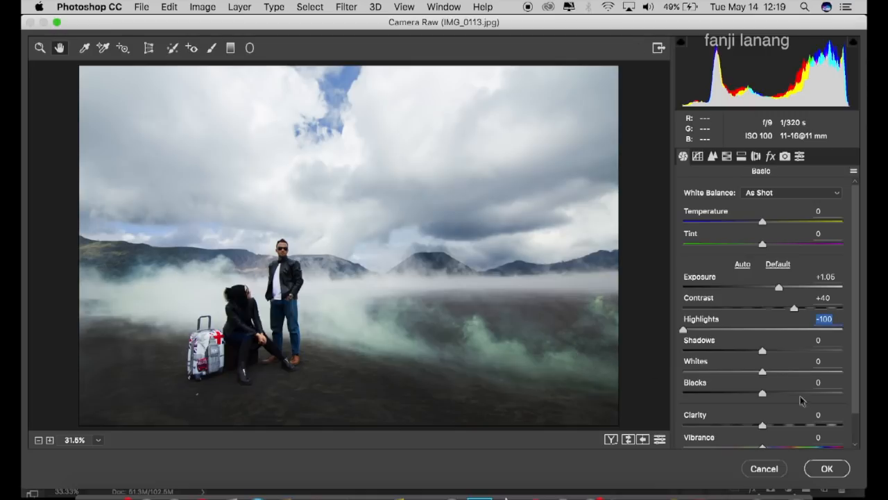
drag(748, 375, 597, 375)
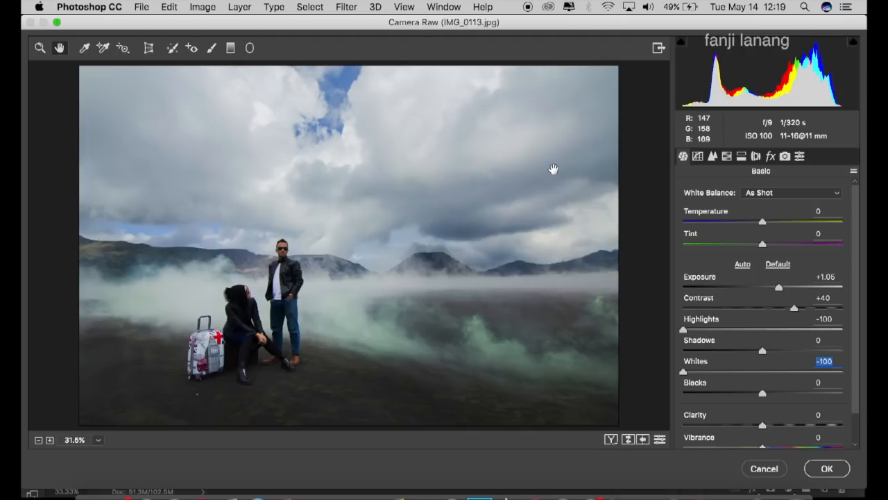
drag(784, 291, 780, 290)
Step: Raise the Exposure of the radial filter around the couple to +1.20
click(249, 47)
drag(265, 310, 427, 411)
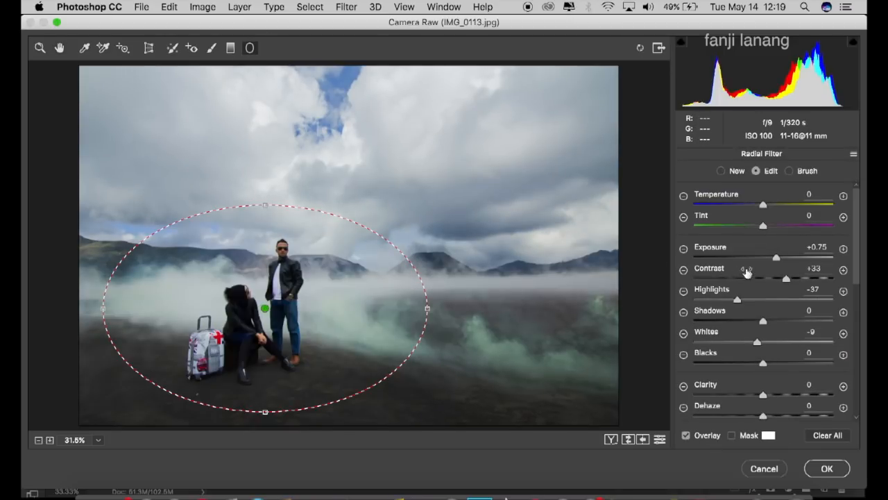
drag(779, 260, 789, 264)
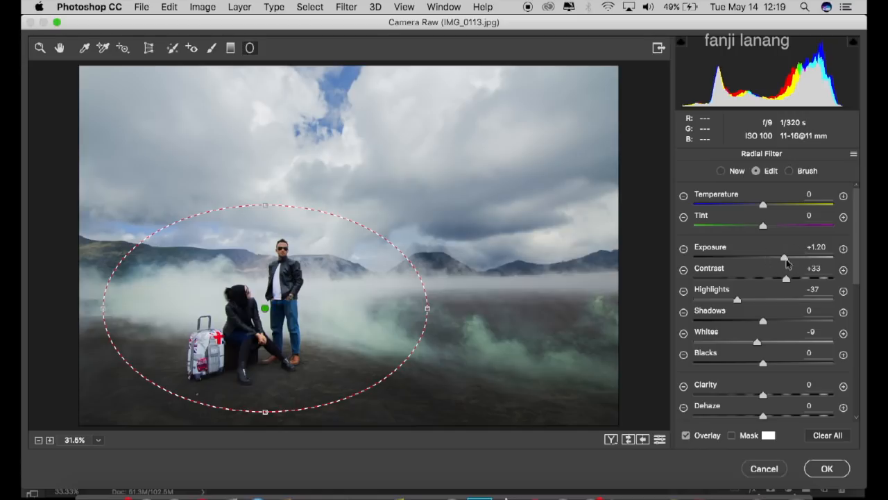
click(62, 48)
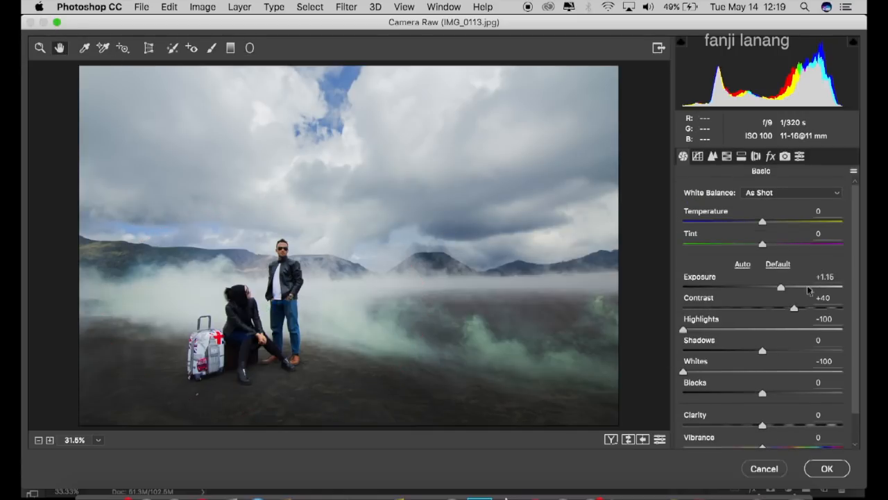
Step: Reduce the global Saturation to -20 and set Shadows to +20
drag(857, 312, 856, 377)
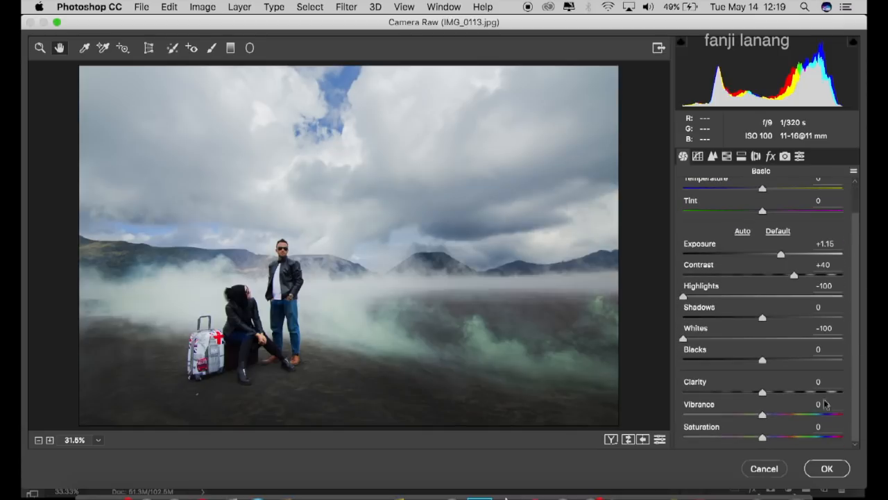
click(791, 425)
text(-20)
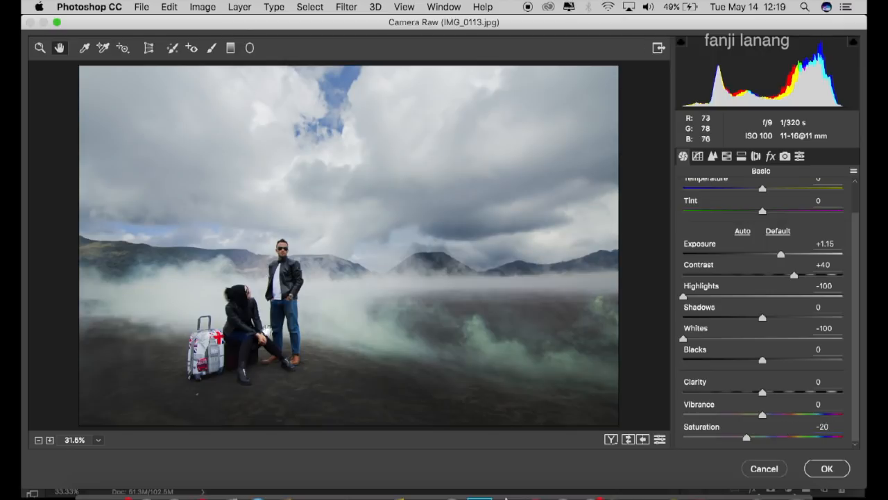
right_click(317, 175)
click(463, 129)
click(779, 318)
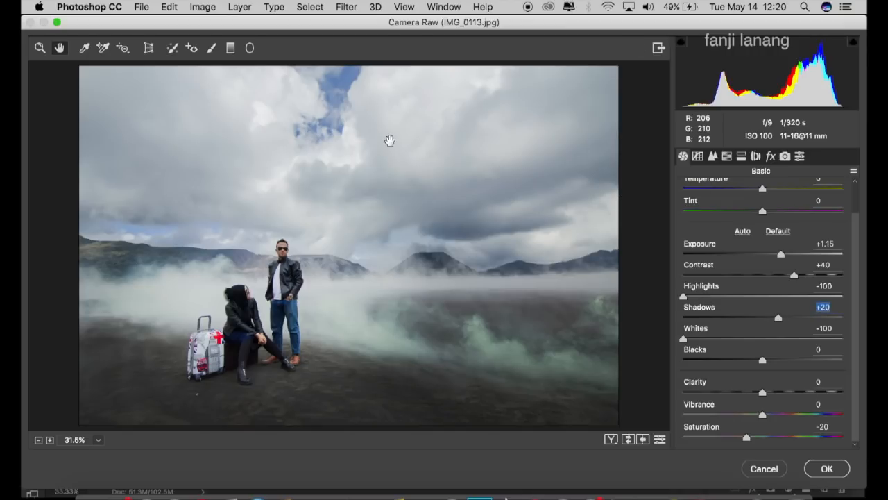
Step: Shape the RGB point curve with a lifted black end and lowered white end, anchoring points along the diagonal to keep the midtones straight
click(697, 156)
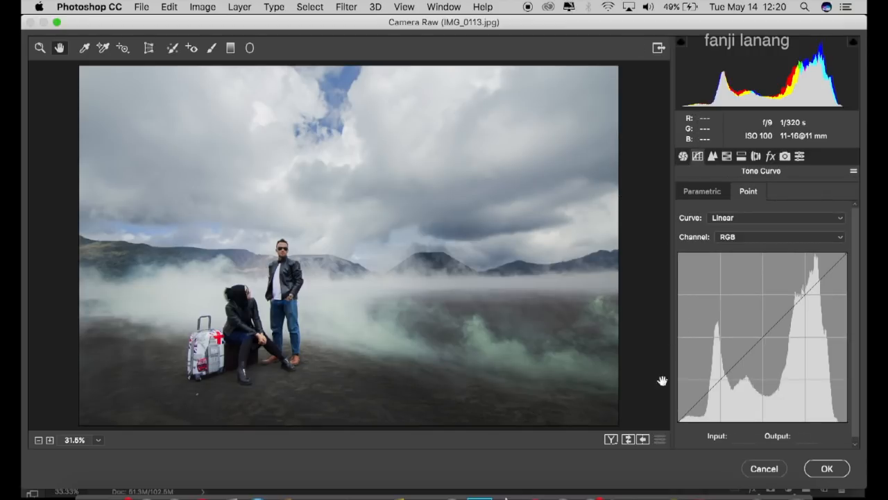
drag(679, 421, 721, 379)
drag(755, 345, 765, 337)
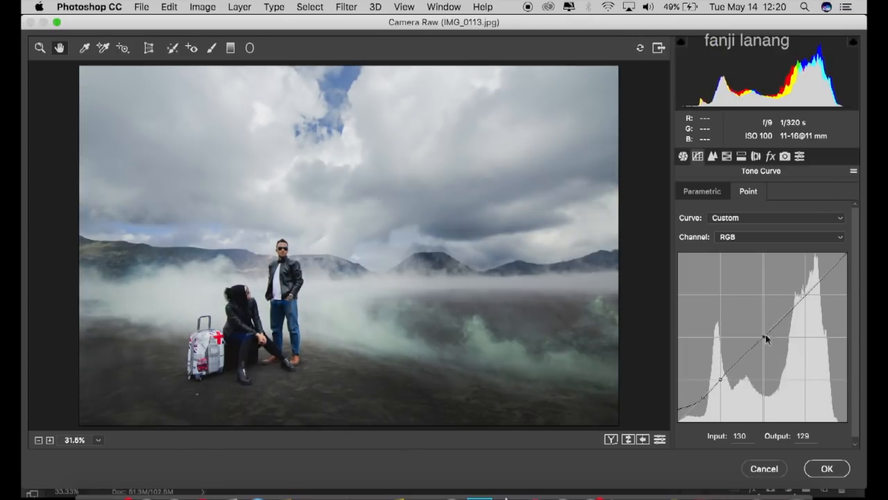
click(807, 295)
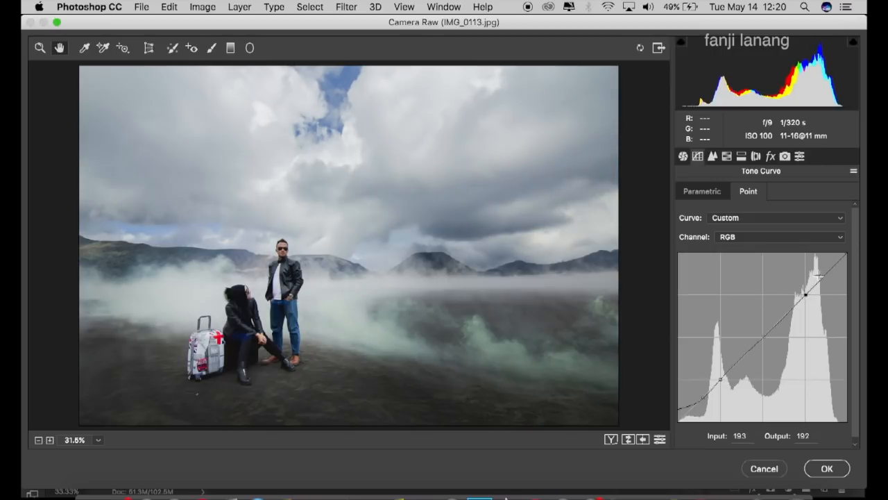
drag(849, 259, 855, 263)
click(830, 272)
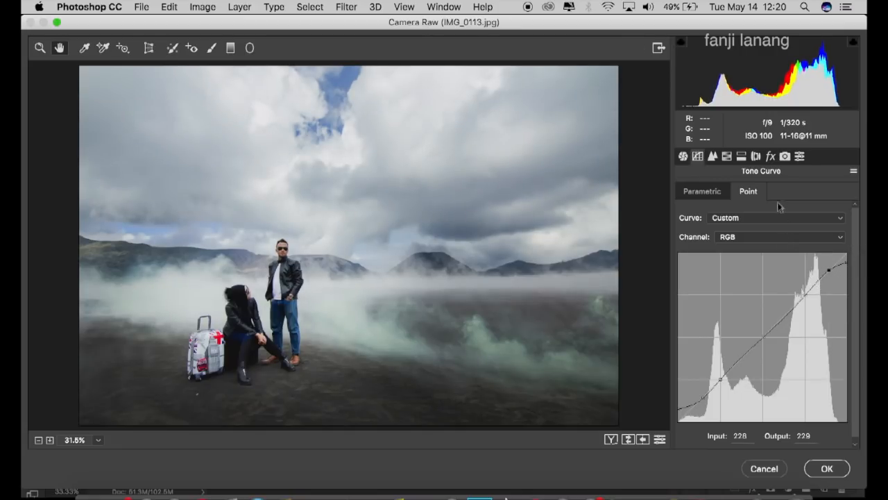
Step: Set the photo's Clarity to +10 in the basic adjustments
click(712, 156)
click(726, 156)
click(683, 156)
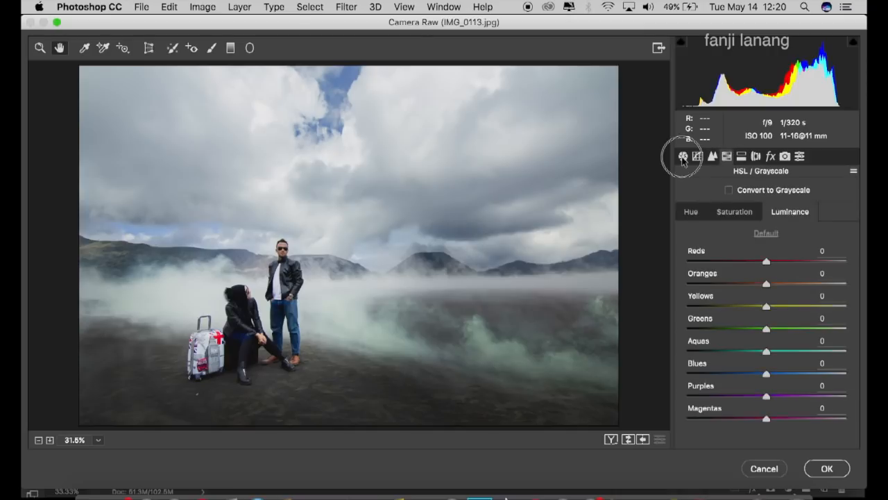
drag(768, 394, 772, 401)
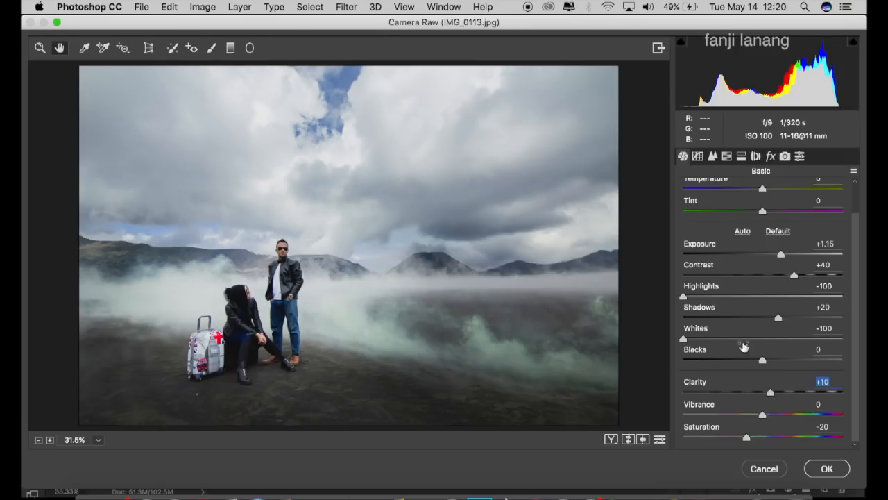
Step: Set the luminance of the Oranges to +9
click(712, 157)
click(728, 158)
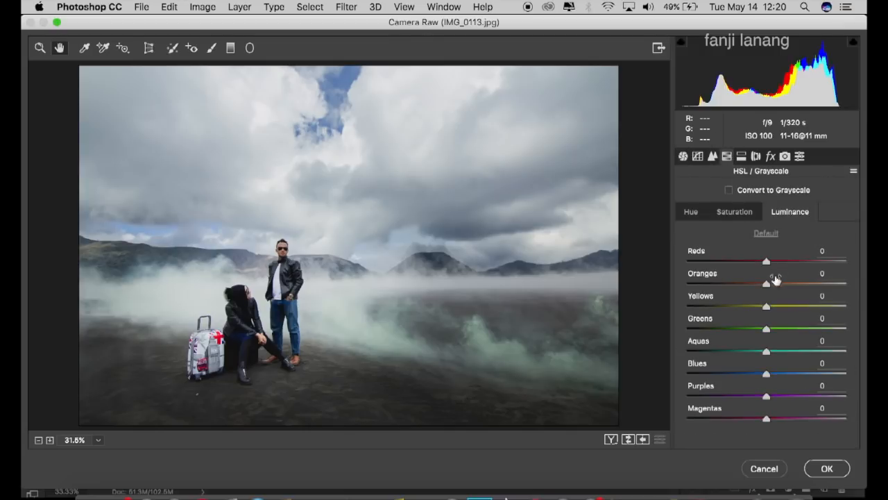
drag(776, 287, 774, 284)
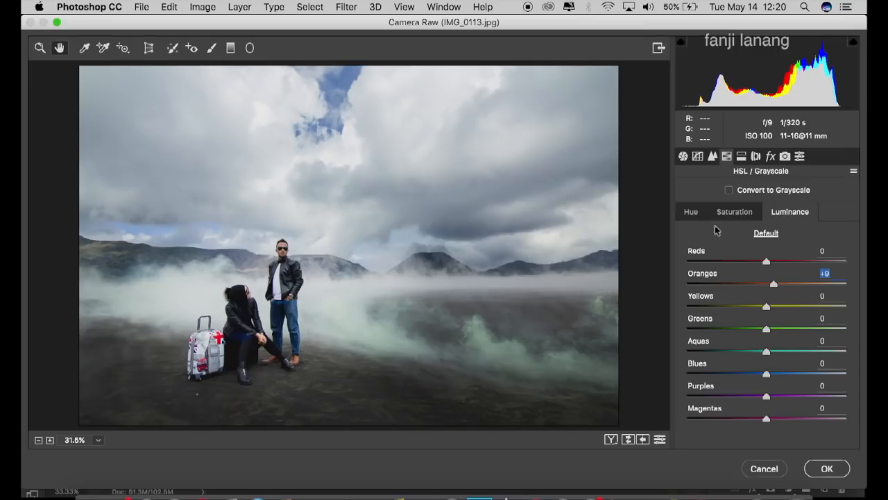
Step: Shift the hue of the Blues to -23 and the Aquas to +100, leaving the Greens at 0
click(694, 212)
drag(766, 374, 743, 375)
drag(779, 351, 865, 361)
click(747, 373)
drag(773, 334, 841, 332)
drag(476, 350, 768, 410)
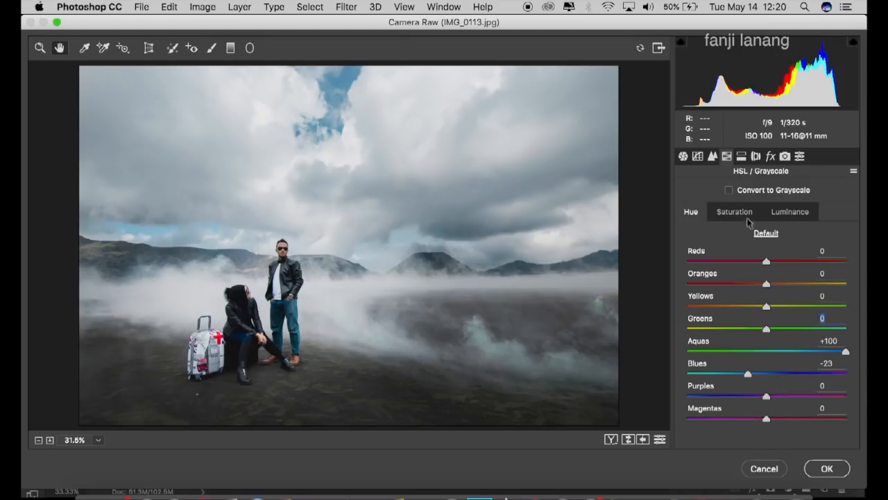
Step: Desaturate the green smoke by setting the saturation of Greens and Aquas to -100
click(735, 213)
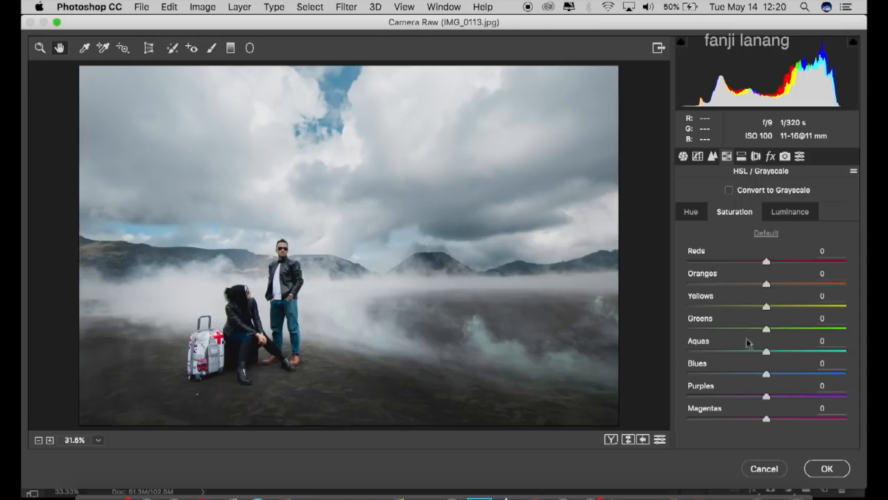
drag(763, 330, 632, 333)
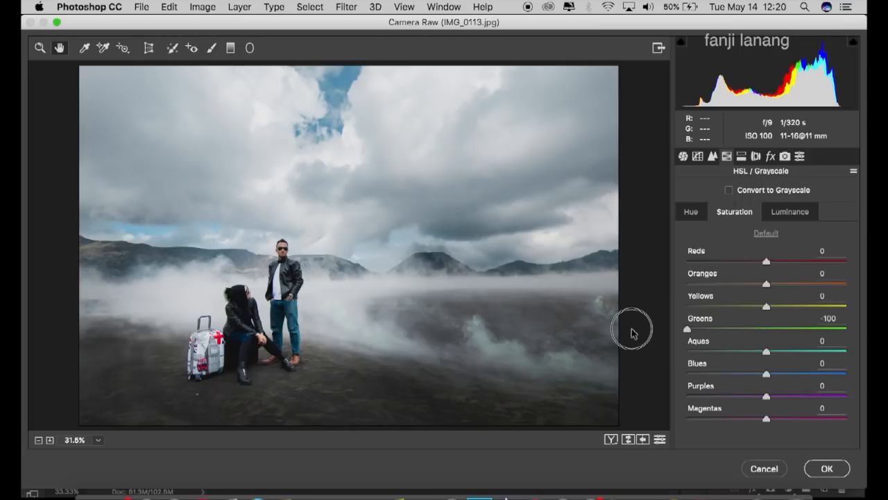
drag(766, 351, 602, 343)
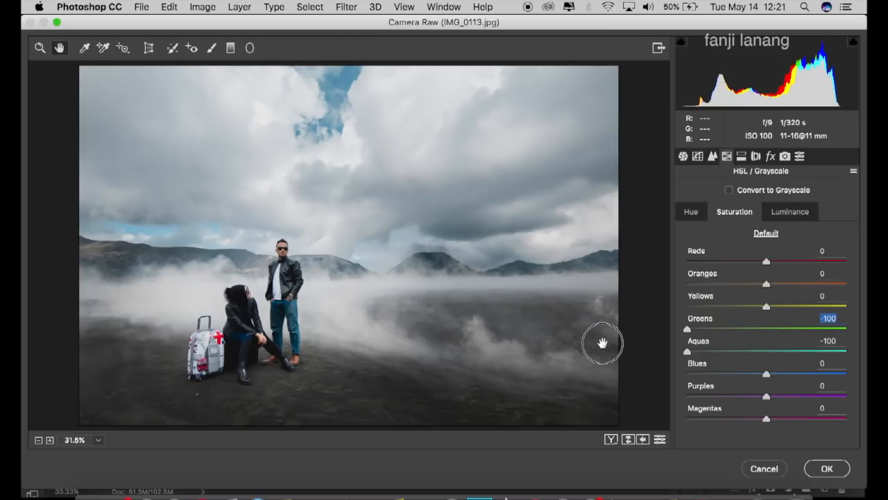
drag(603, 343, 602, 342)
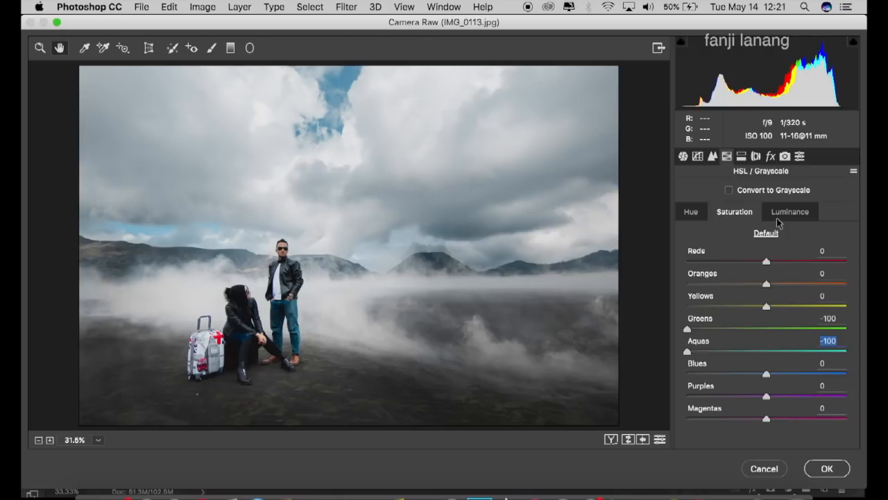
Step: Apply split toning with highlights at Hue 200 and Saturation 20, and shadows at Hue 20 and Saturation 15
click(741, 156)
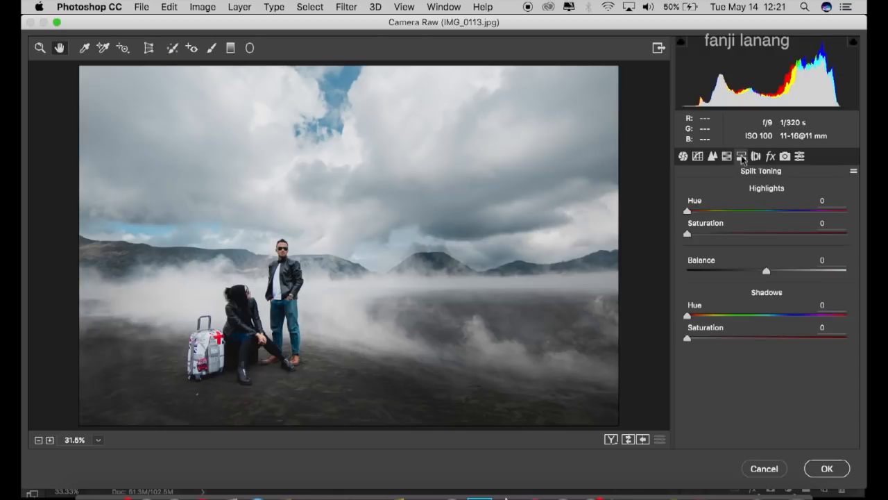
drag(774, 215, 776, 217)
drag(722, 235, 722, 240)
click(696, 316)
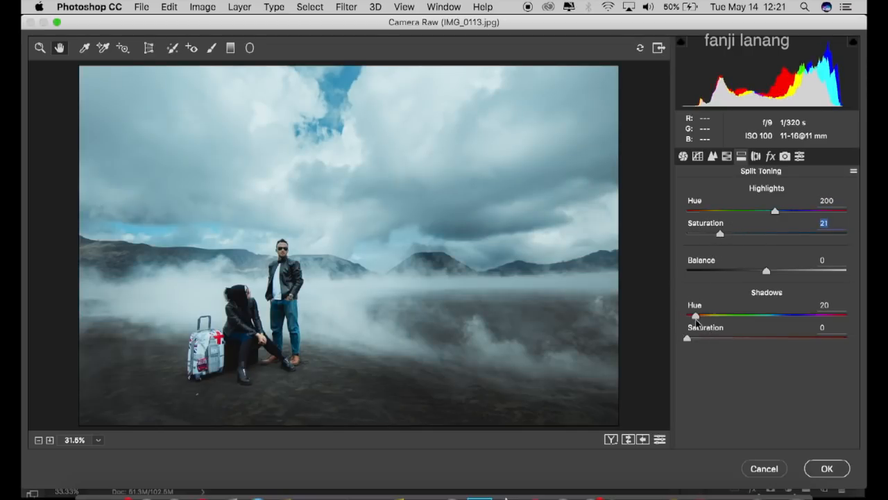
drag(706, 343, 710, 345)
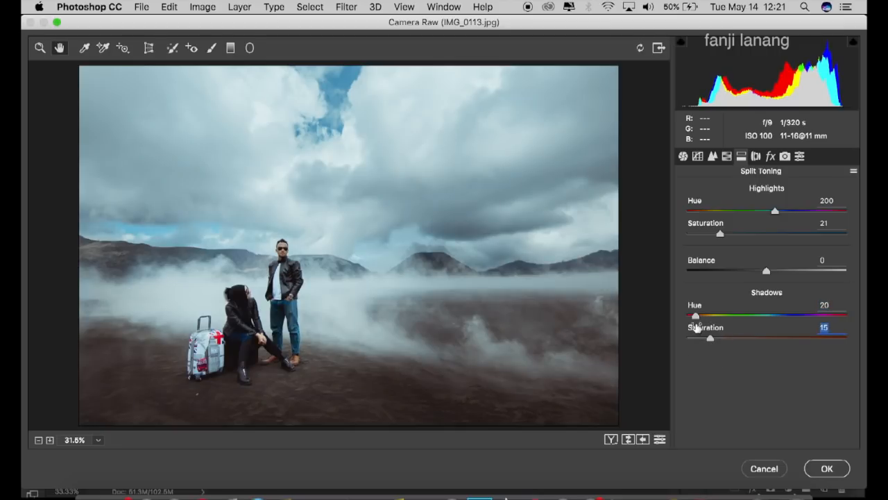
click(848, 234)
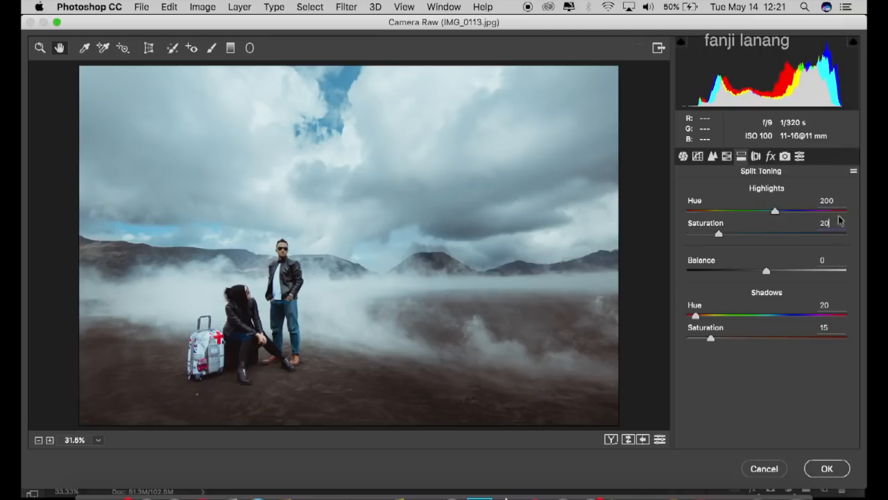
click(756, 156)
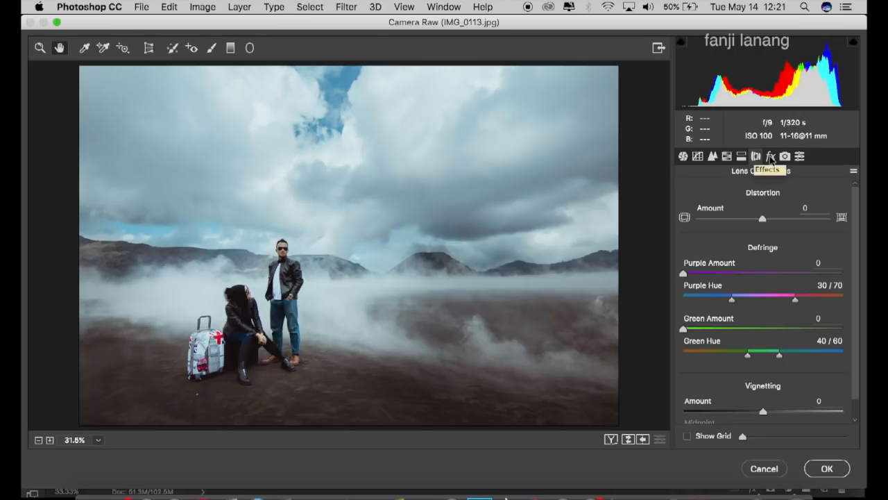
Step: Darken the photo's corners by setting the lens correction vignetting amount to -23
click(771, 158)
click(757, 157)
click(748, 411)
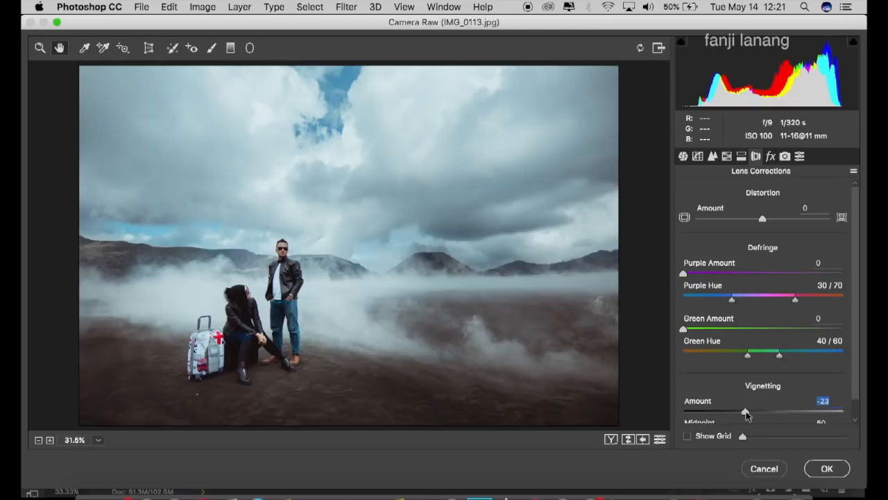
Step: Calibrate the primaries' hue and saturation: Red +26 and -17, Green +28 and -10, Blue -14 and +18
click(771, 157)
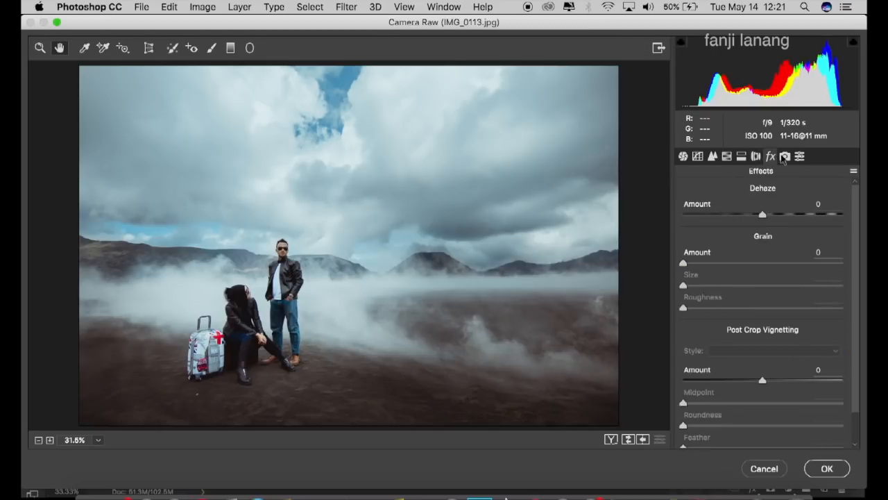
click(784, 157)
click(781, 291)
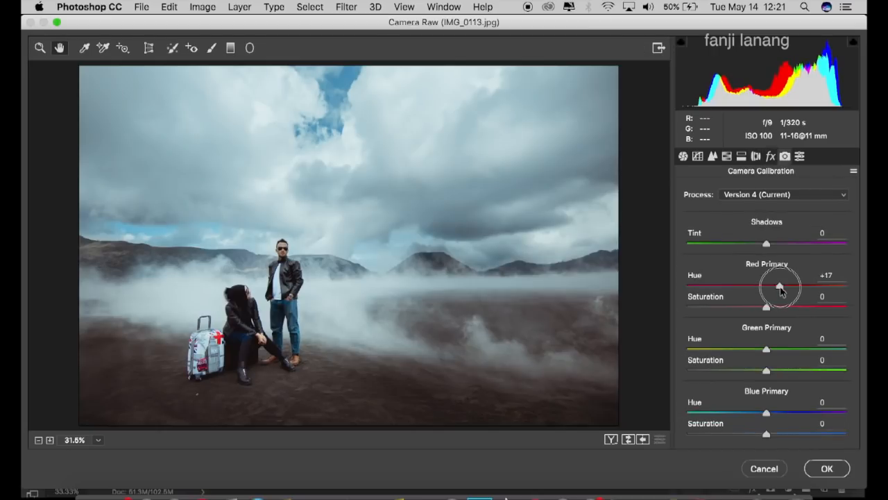
drag(783, 292, 753, 307)
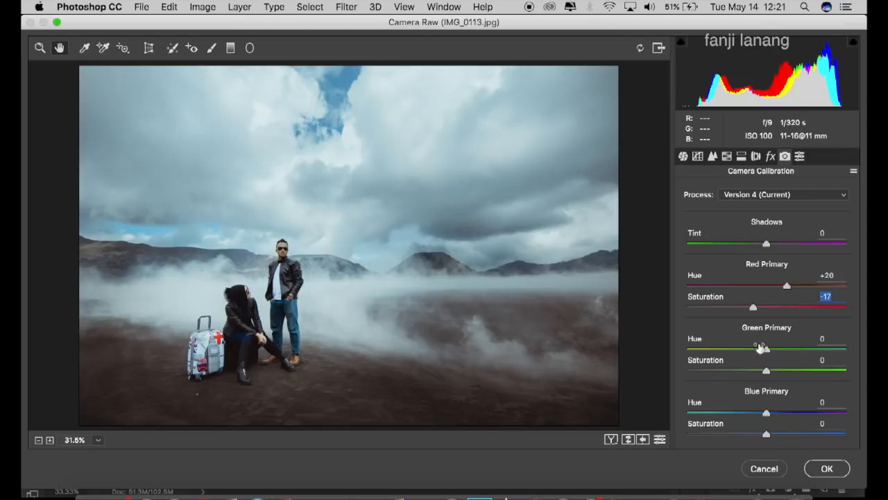
drag(786, 353, 758, 370)
drag(766, 413, 781, 436)
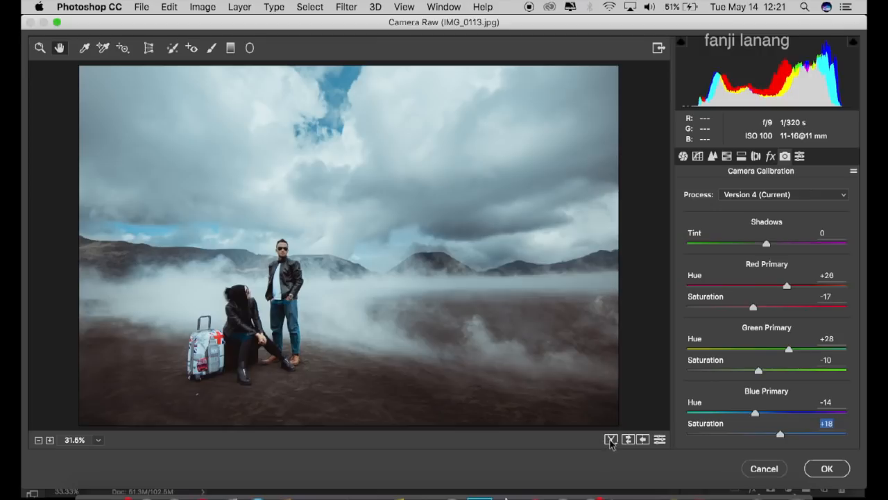
Step: Check the before/after comparison, apply the Camera Raw filter, and compare the graded Background copy with the original
click(611, 440)
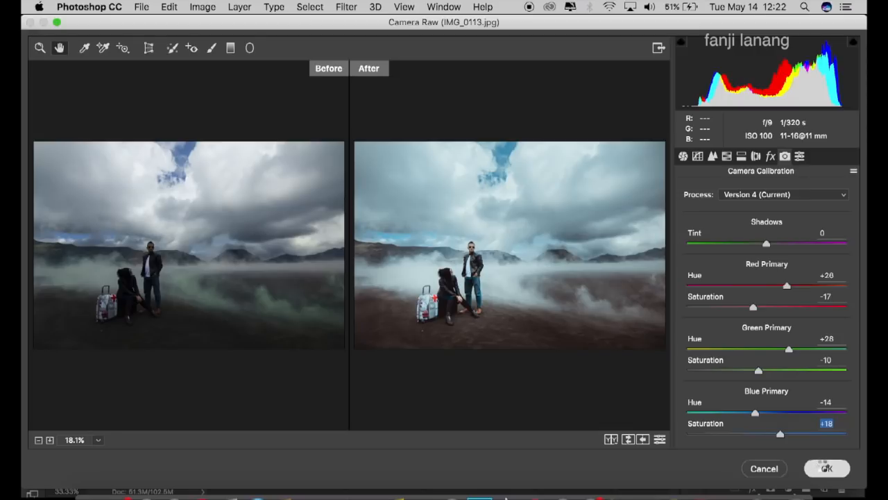
click(826, 468)
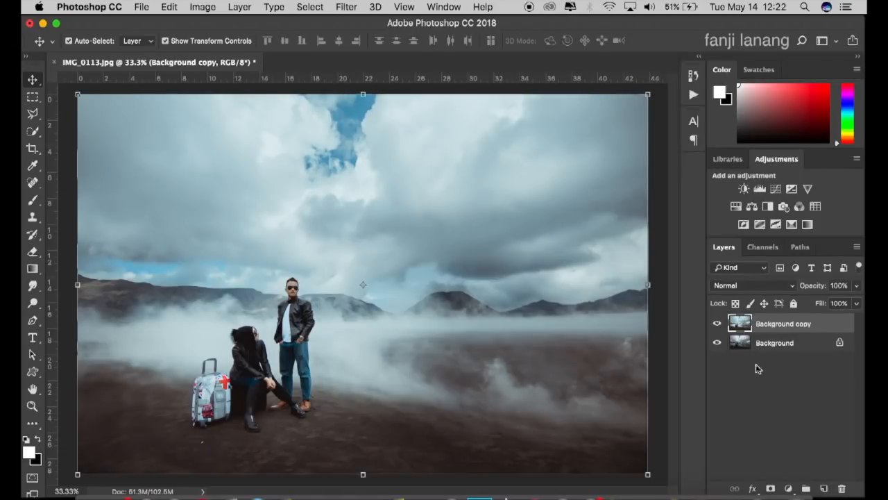
click(717, 323)
click(716, 324)
Step: Add a Selective Color adjustment layer and set Cyan to 5% and Magenta to 5% for the Blacks
click(790, 488)
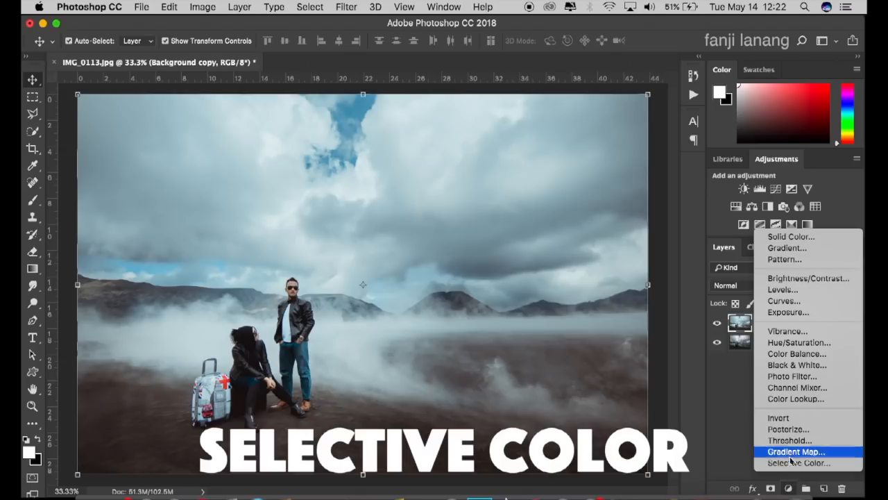
click(791, 463)
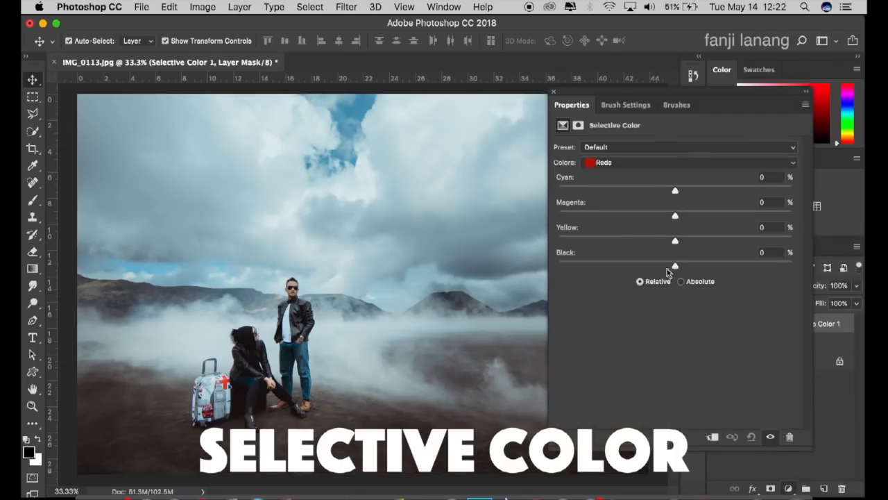
click(631, 163)
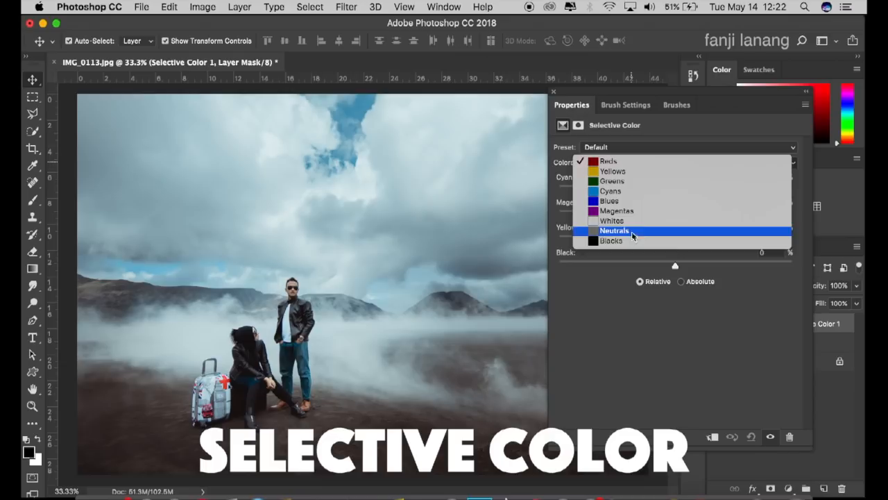
click(632, 244)
click(719, 179)
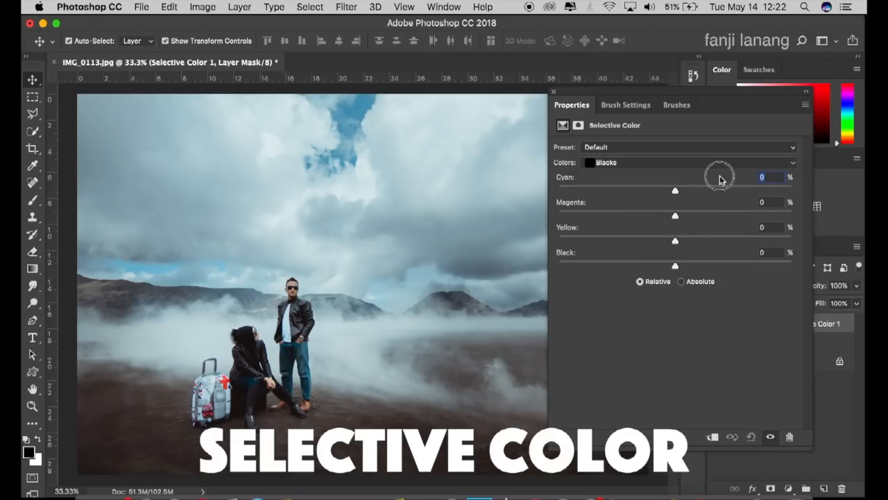
text(5)
click(719, 202)
text(5)
Step: Fine-tune the Blacks in the Selective Color adjustment to Cyan +8%, Yellow -3% and Black 1%
click(776, 226)
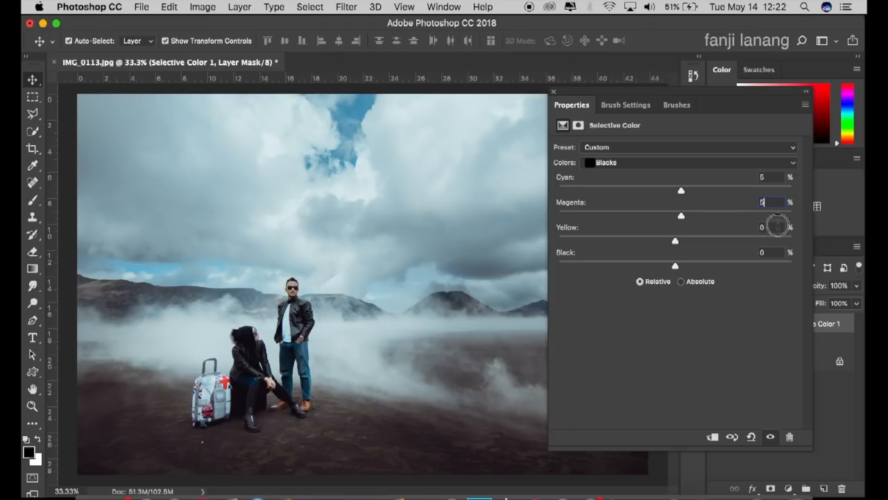
text(-5)
click(684, 240)
mouse_move(684, 241)
mouse_down()
mouse_move(696, 245)
mouse_move(672, 244)
mouse_move(673, 253)
mouse_up()
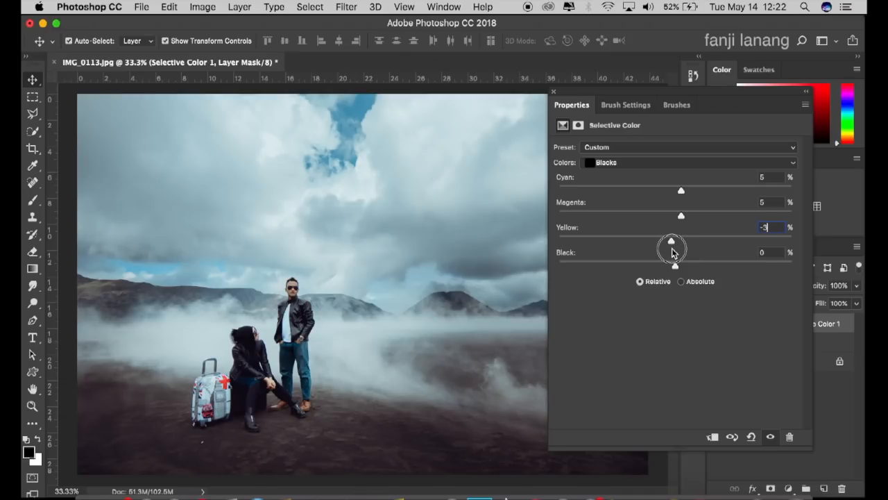
mouse_move(682, 216)
mouse_down()
mouse_move(691, 213)
mouse_move(683, 230)
mouse_move(688, 192)
mouse_move(684, 211)
mouse_up()
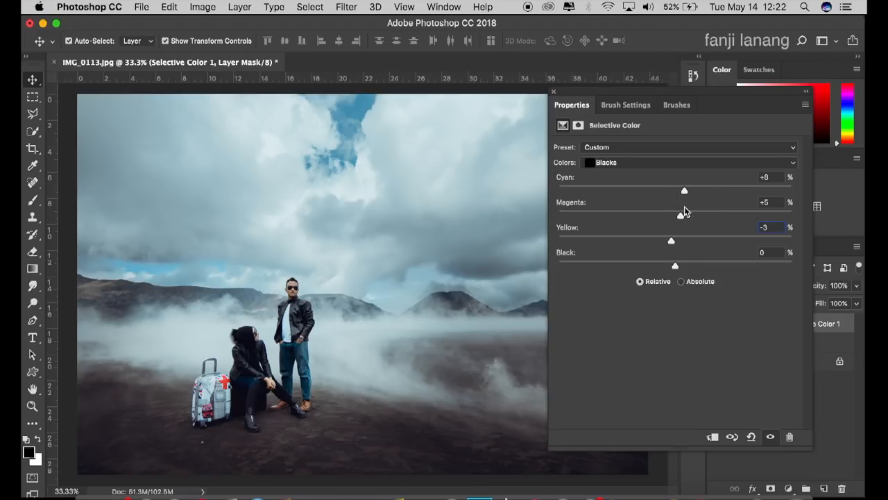
key(Tab)
text(1)
click(553, 91)
Step: Toggle the Selective Color layer's visibility to compare the photo with and without the adjustment
click(715, 321)
click(715, 319)
click(714, 318)
click(714, 319)
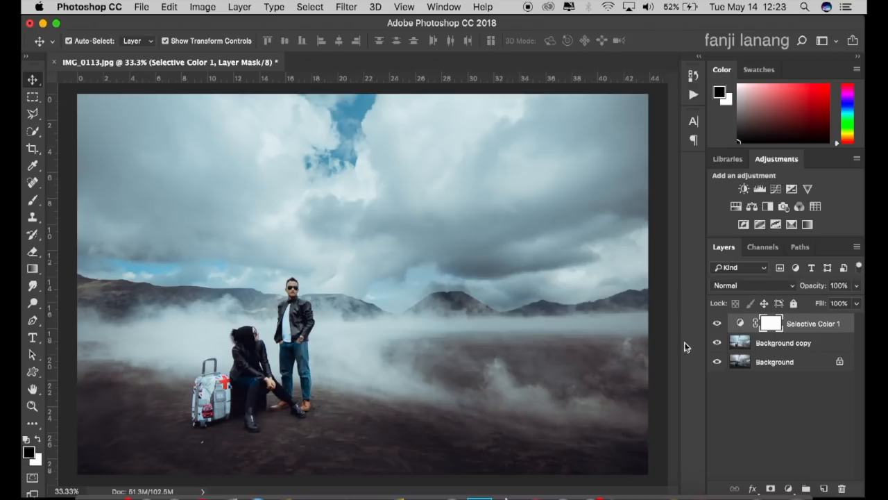
Step: Add a Brightness/Contrast adjustment layer with Brightness 5 and Contrast 5
click(789, 488)
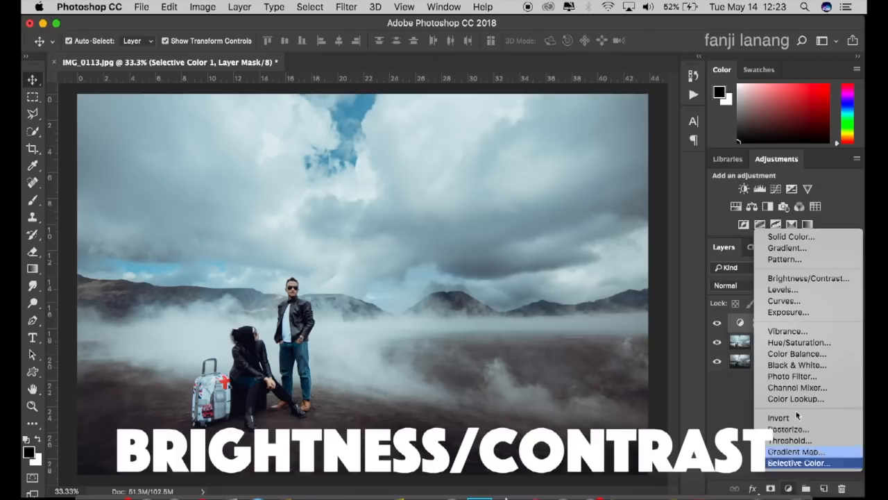
click(814, 279)
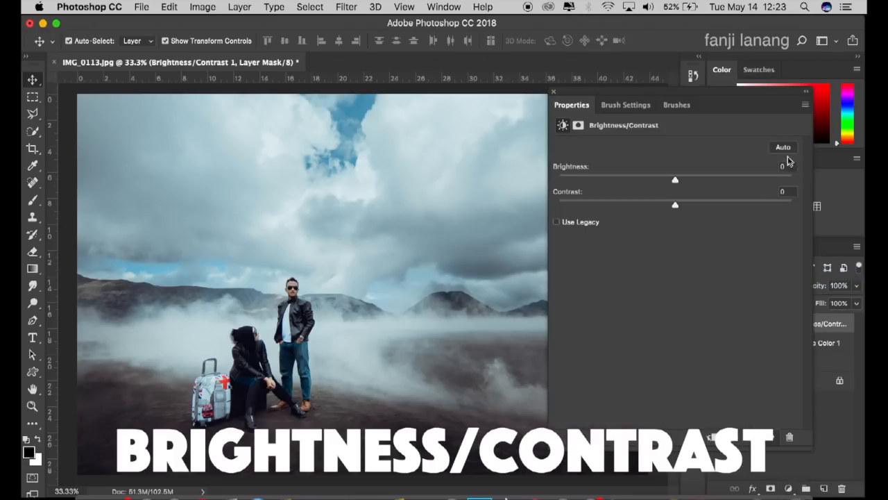
click(790, 166)
click(788, 191)
text(5)
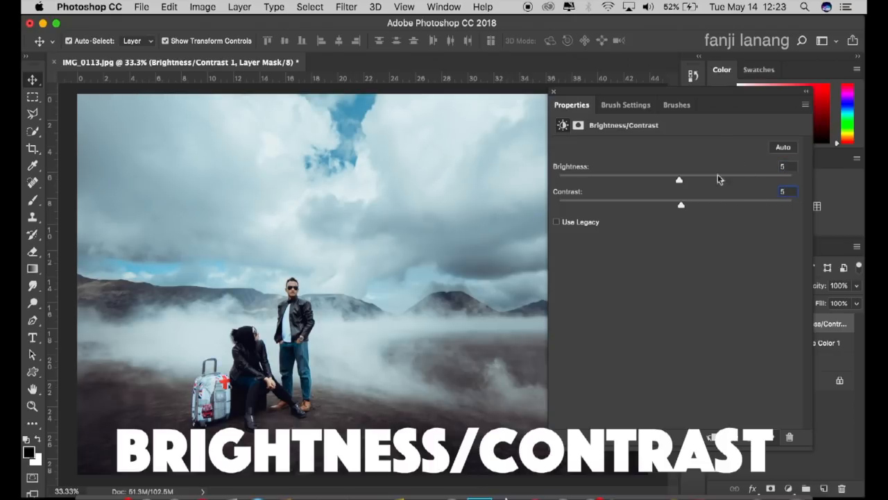
click(553, 91)
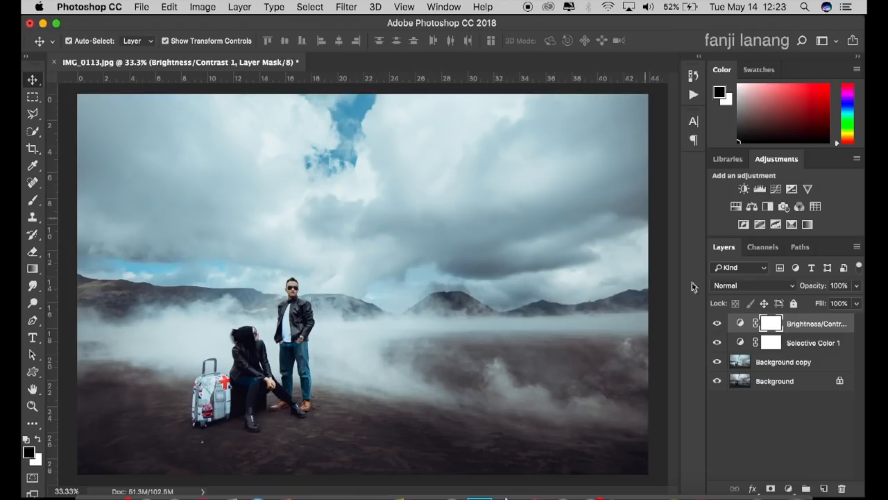
Step: Create a new empty layer and prepare the signature brush with white as the foreground color and a 500 px size
key(x)
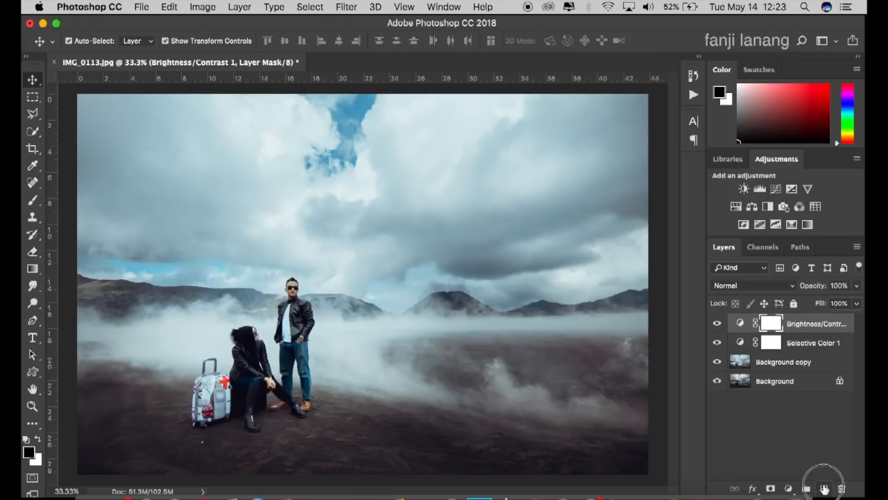
click(825, 489)
click(34, 206)
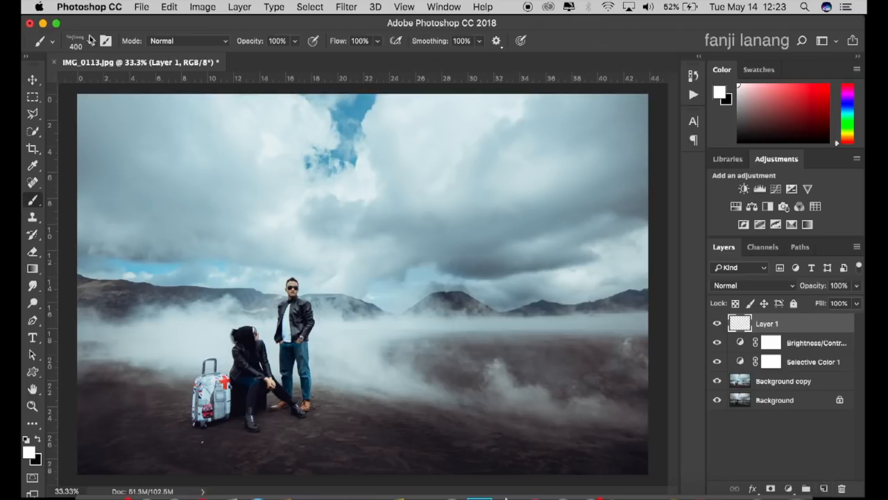
click(88, 46)
click(50, 140)
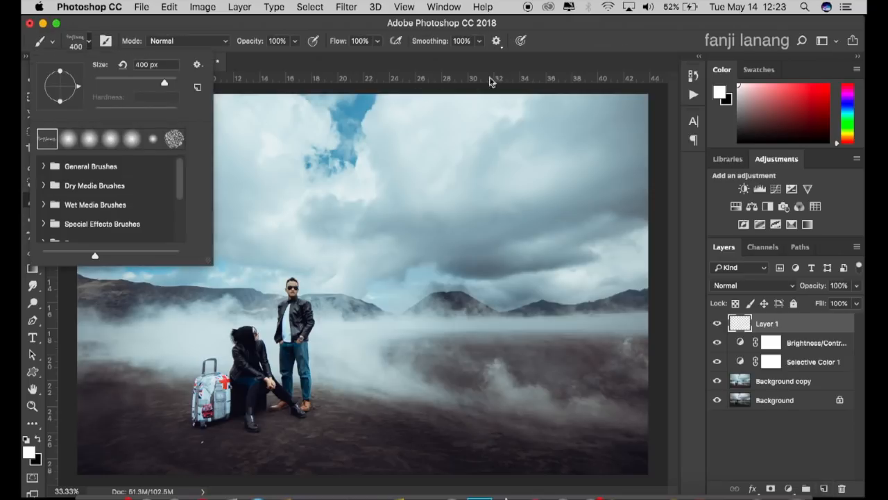
click(597, 49)
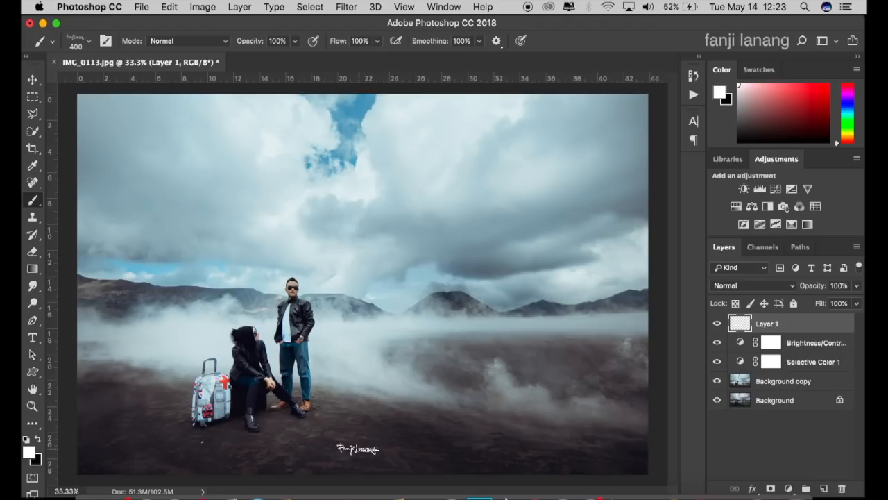
key(bracketright)
Step: Place a vertical guide at the horizontal center of the photo, using the Background copy layer for alignment
click(33, 79)
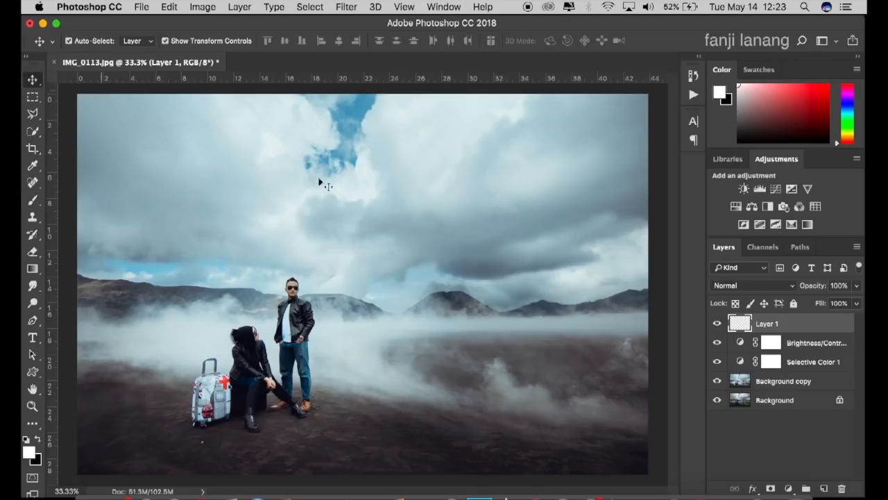
click(778, 379)
drag(57, 123, 363, 184)
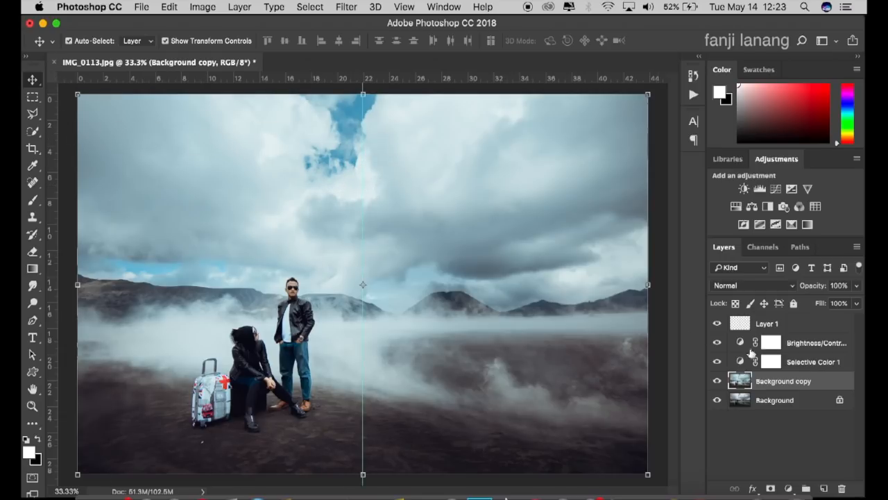
Step: Stamp the white signature on Layer 1, centered on the guide near the photo's lower edge
click(776, 323)
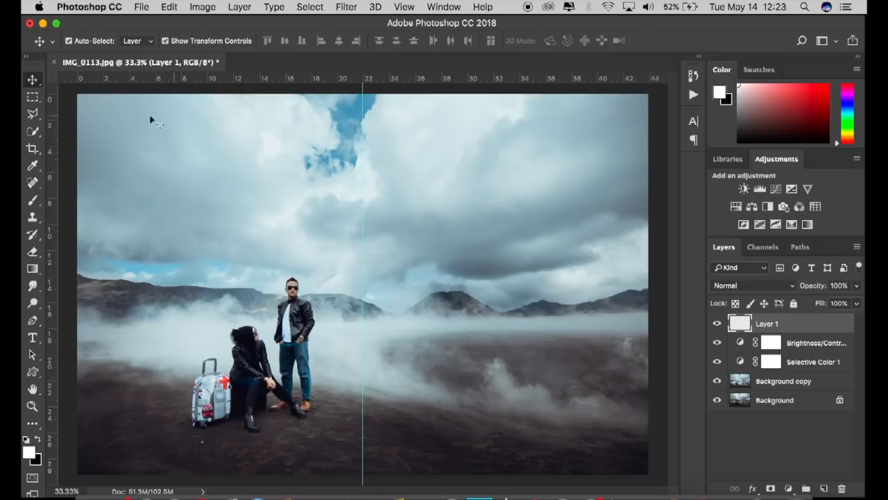
click(32, 200)
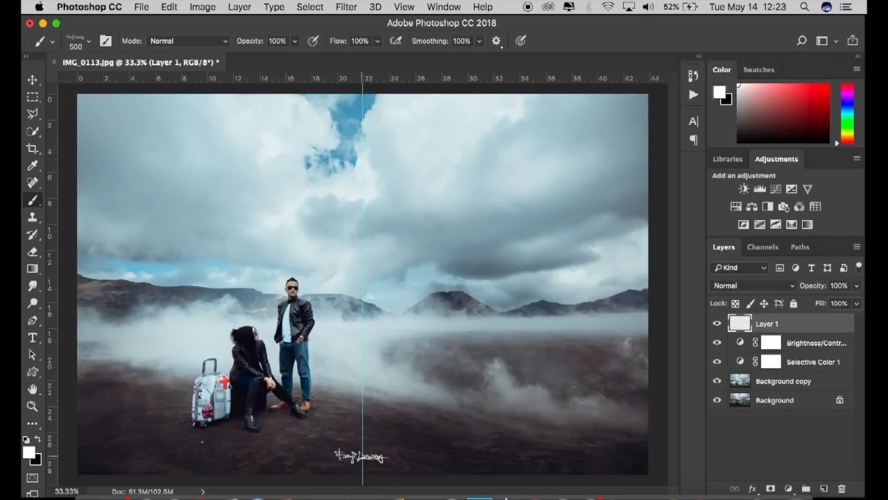
click(361, 456)
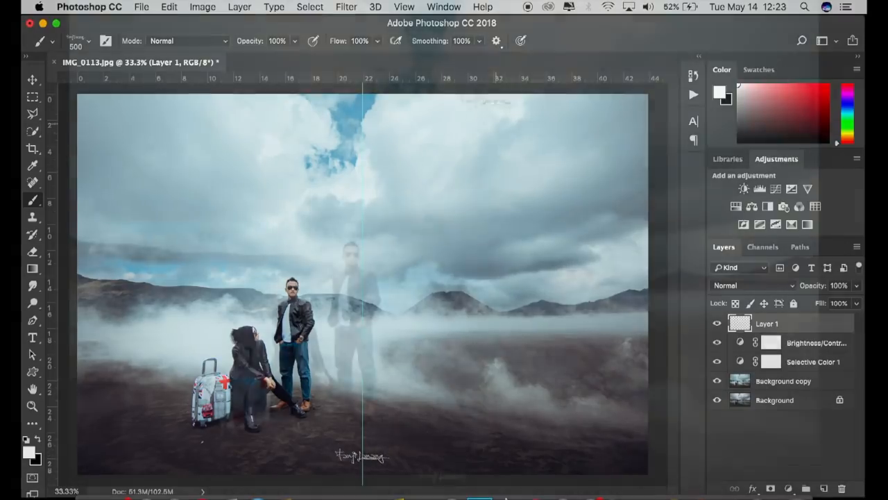